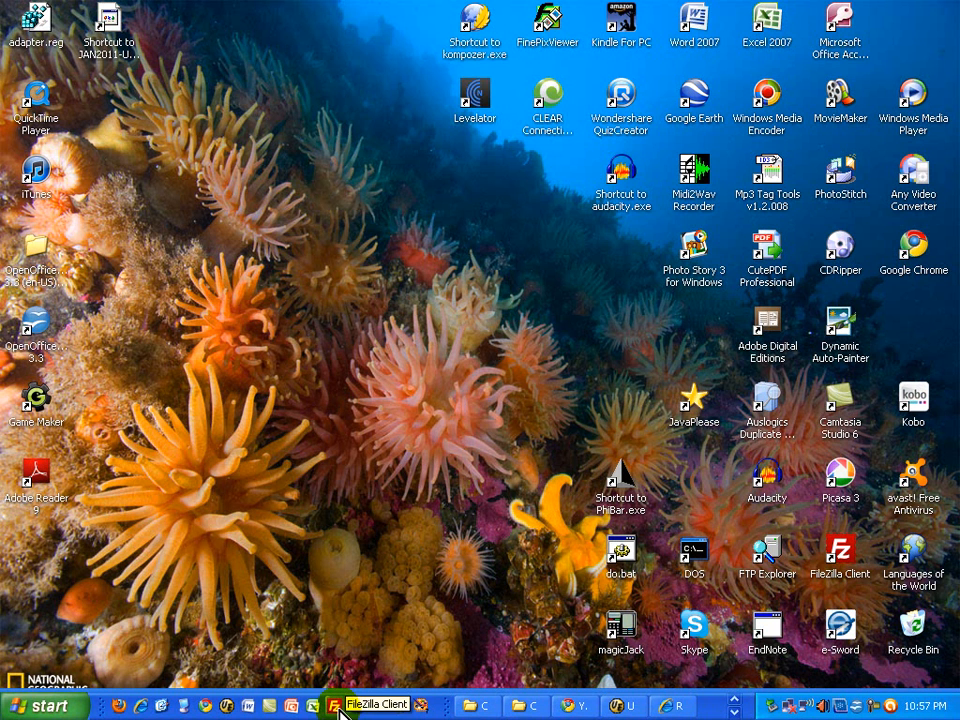
double_click(853, 575)
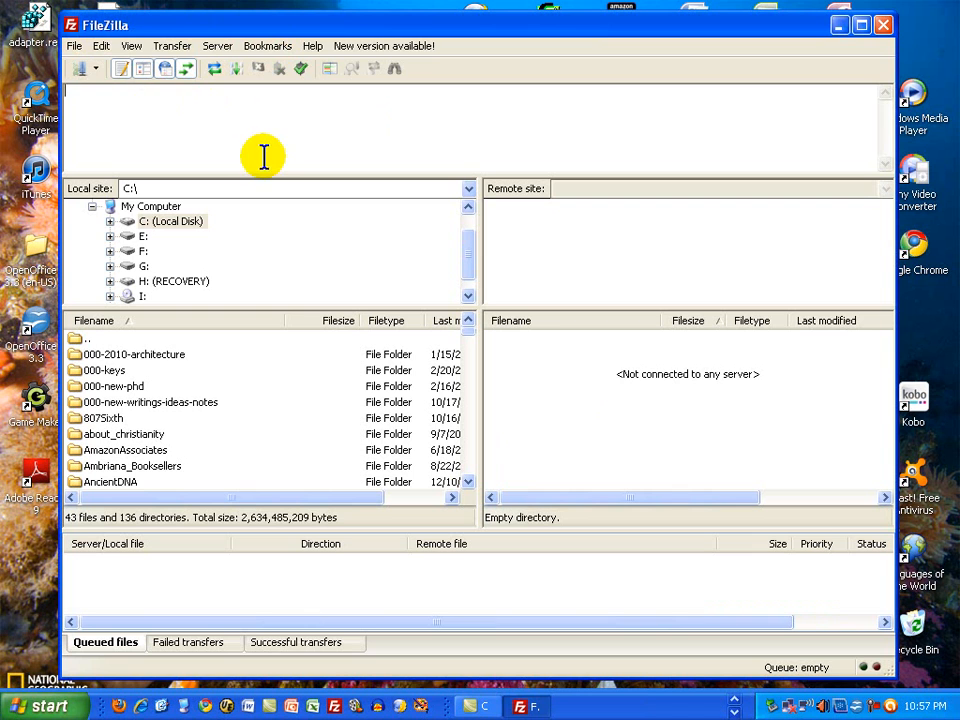
left_click(75, 47)
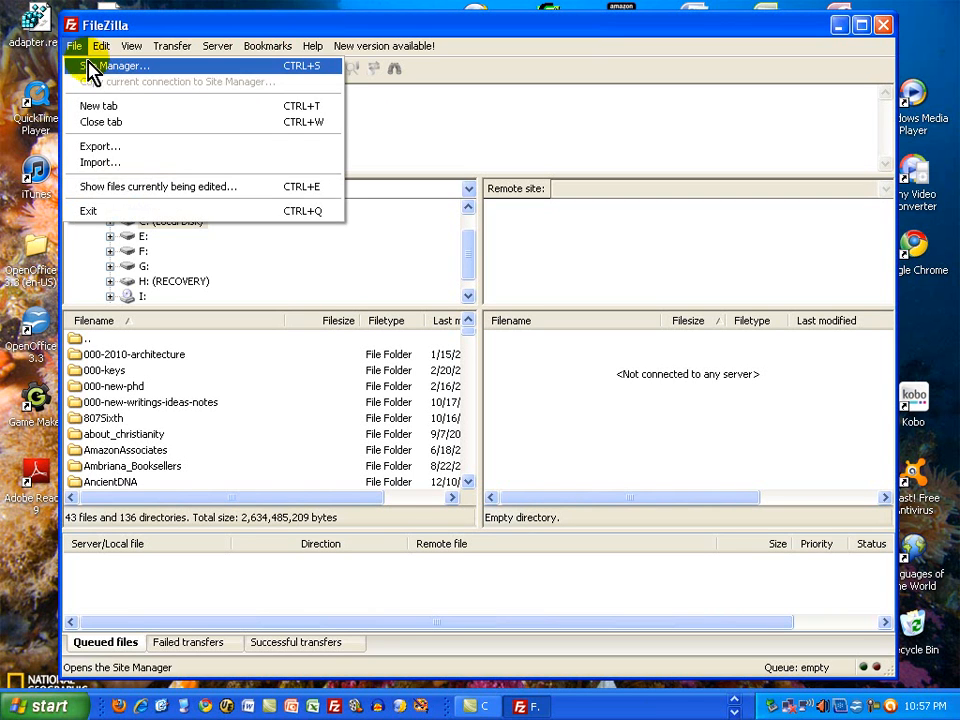
left_click(90, 66)
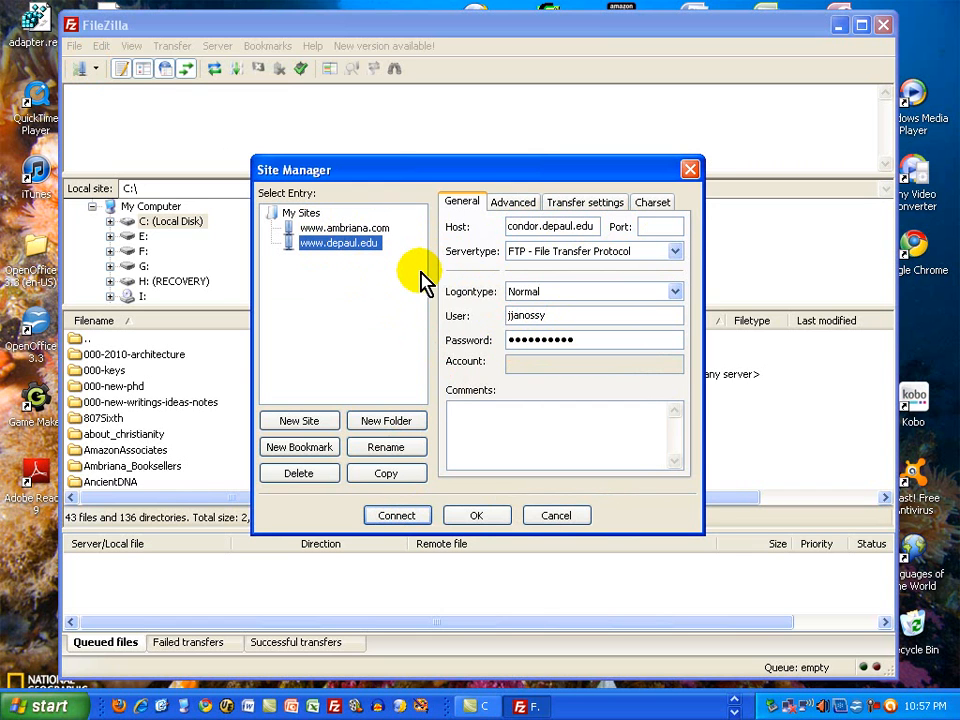
left_click(396, 515)
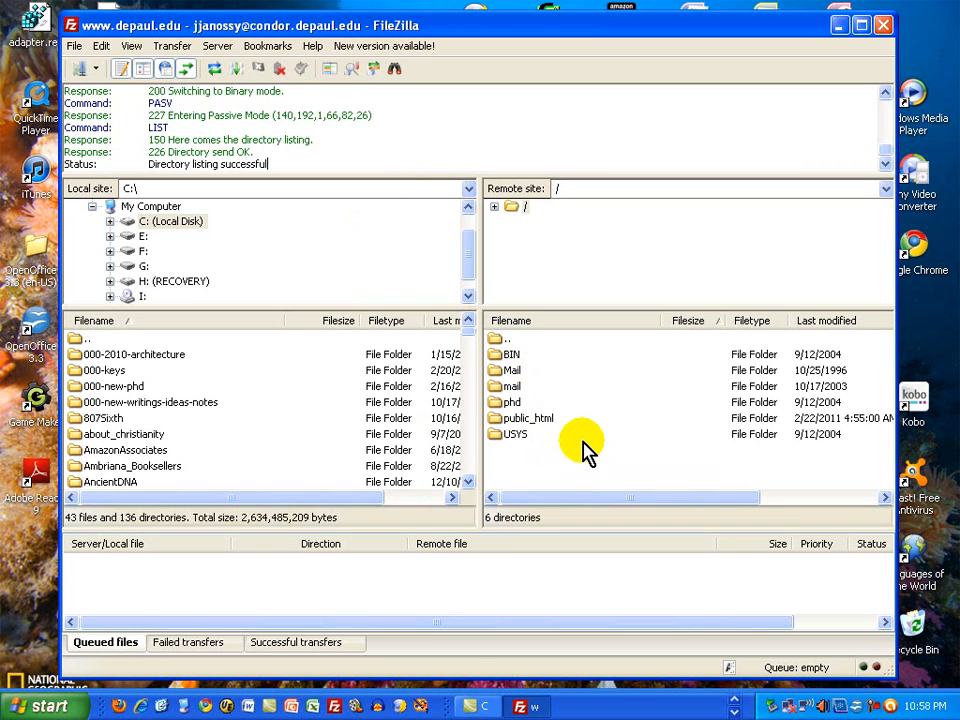
Look through the folders on the local C: drive
left_click(168, 223)
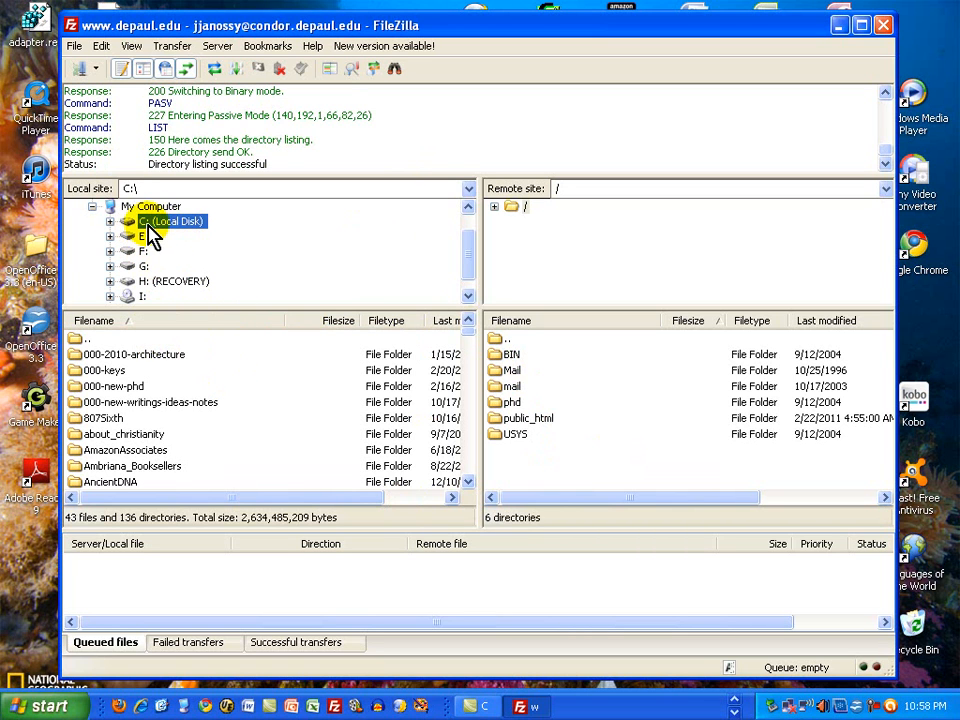
left_click(471, 352)
left_click(470, 360)
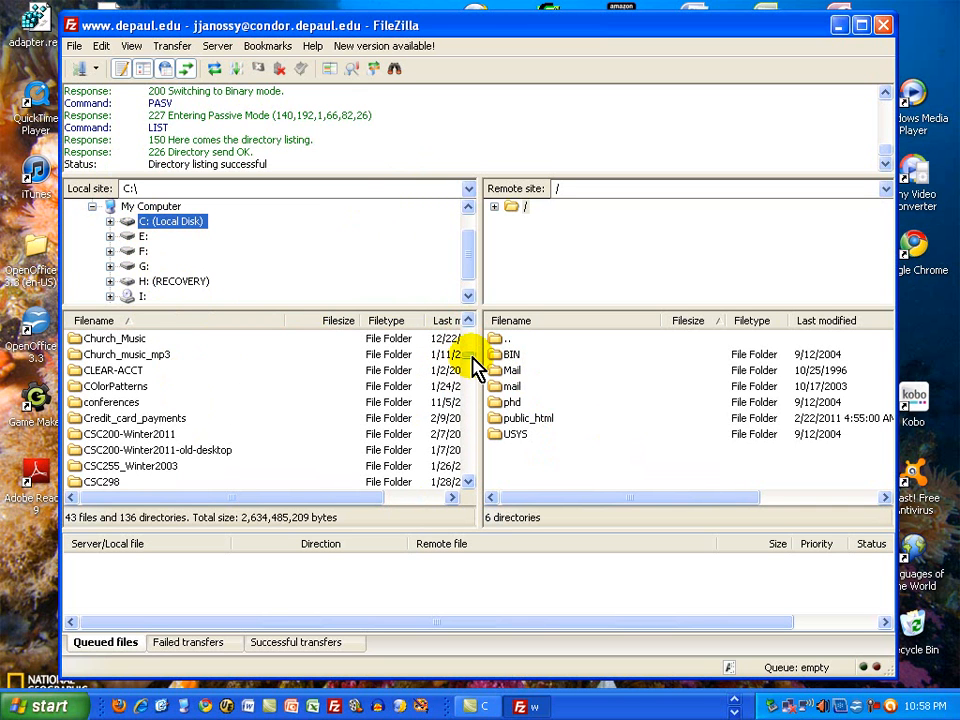
left_click_drag(471, 364, 473, 322)
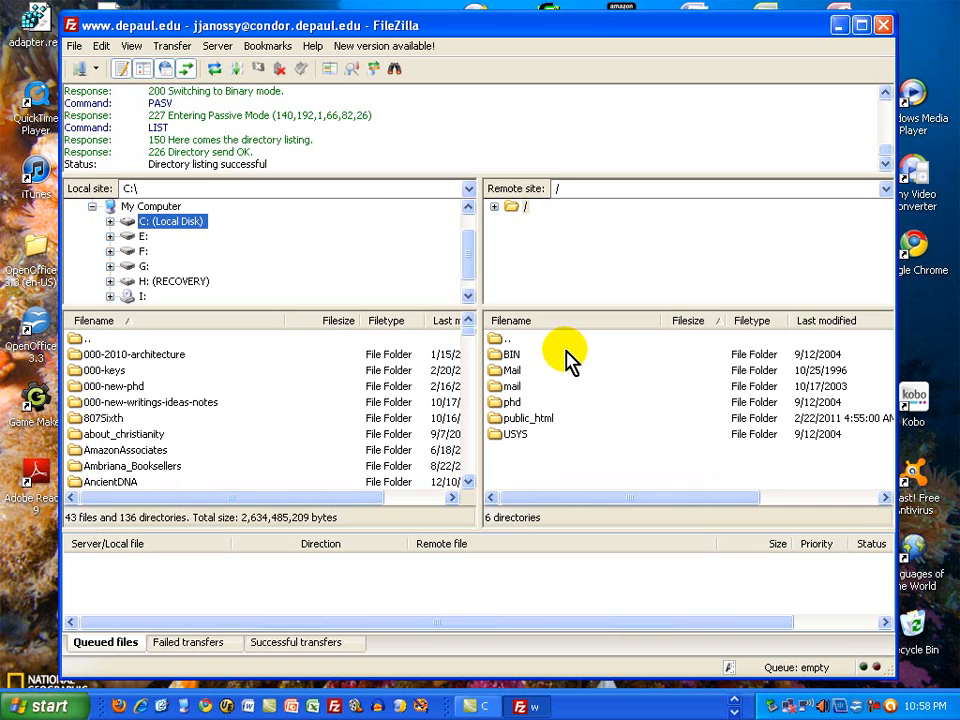
Open the remote public_html folder and look through its contents
double_click(538, 420)
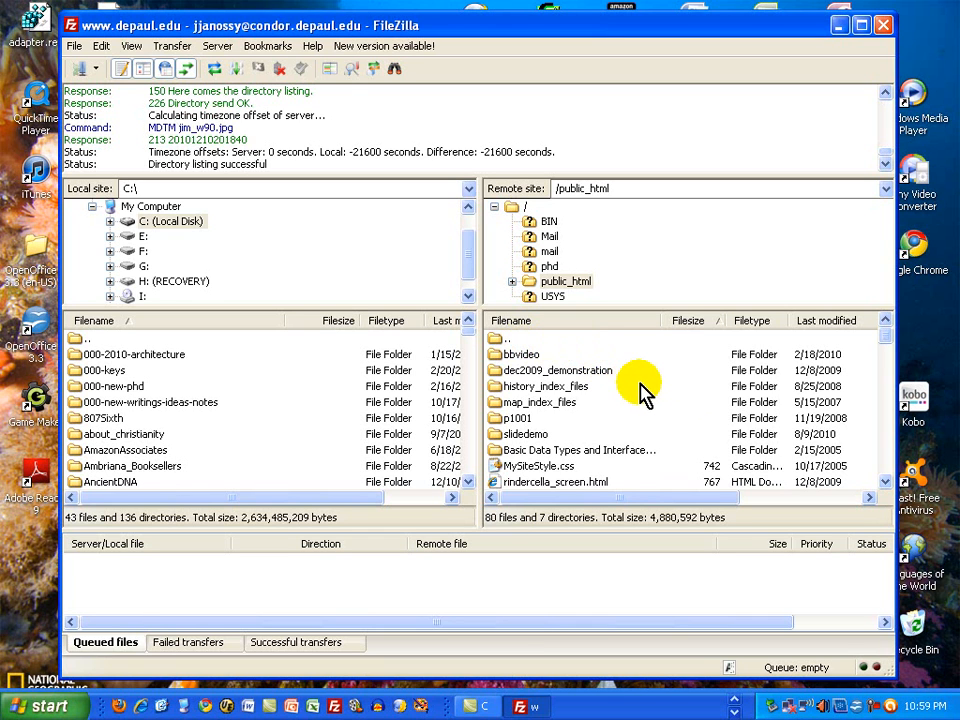
left_click_drag(885, 343, 887, 455)
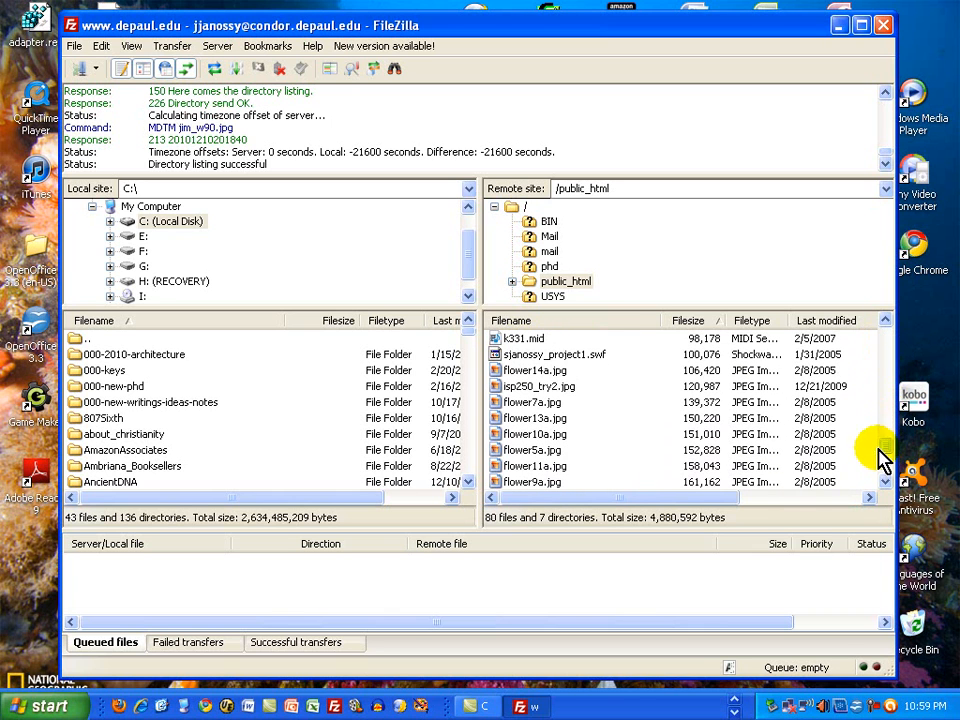
left_click_drag(887, 455, 896, 339)
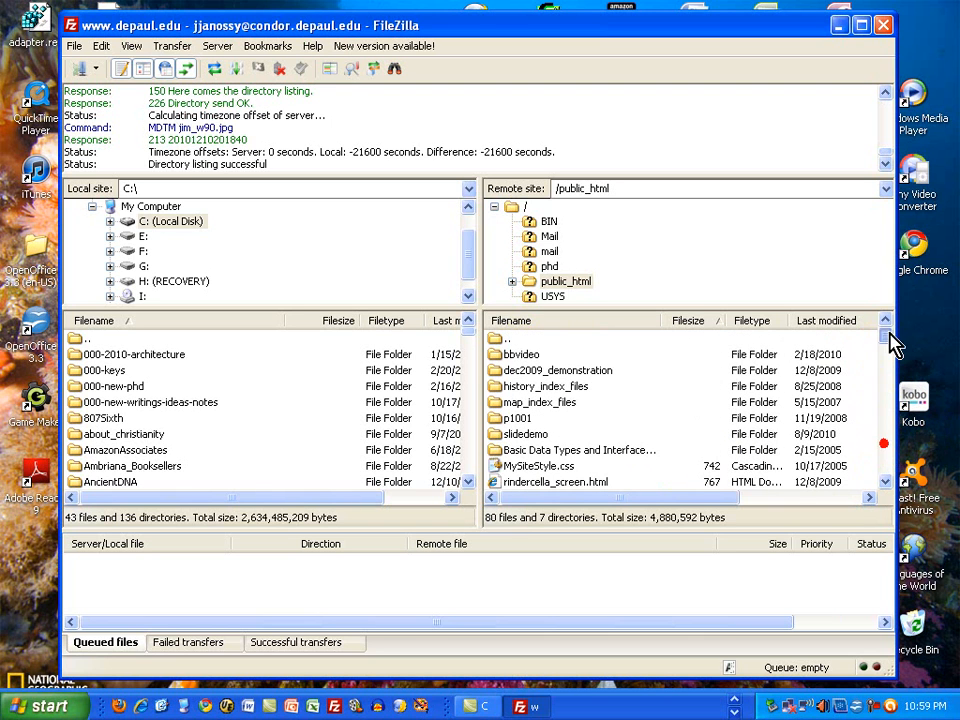
Create a directory named my-images inside the remote public_html folder and select it
right_click(650, 358)
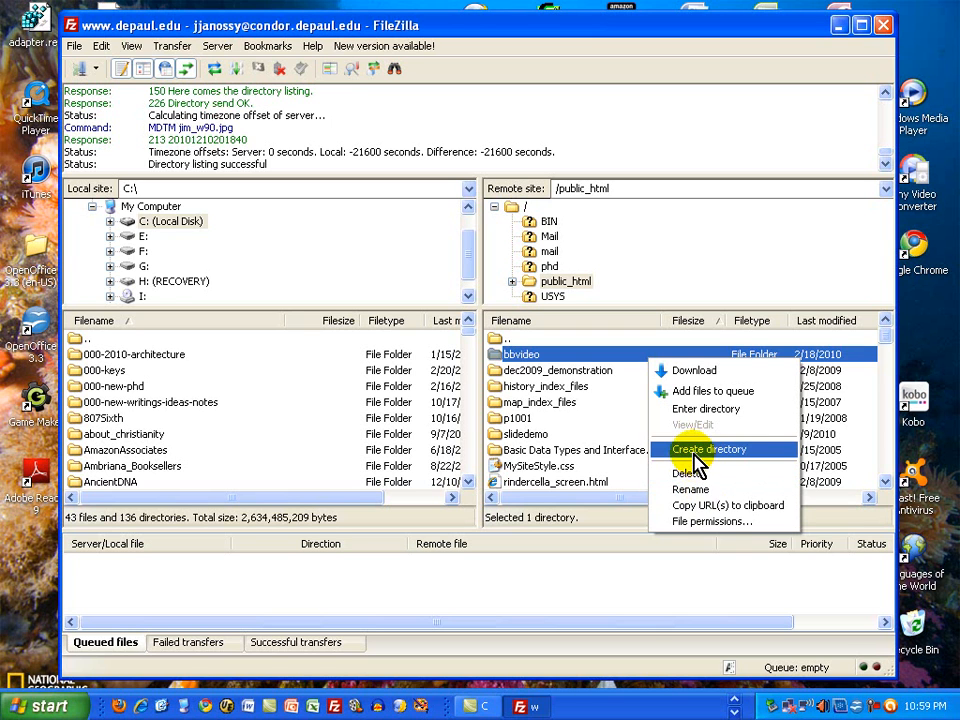
left_click(700, 450)
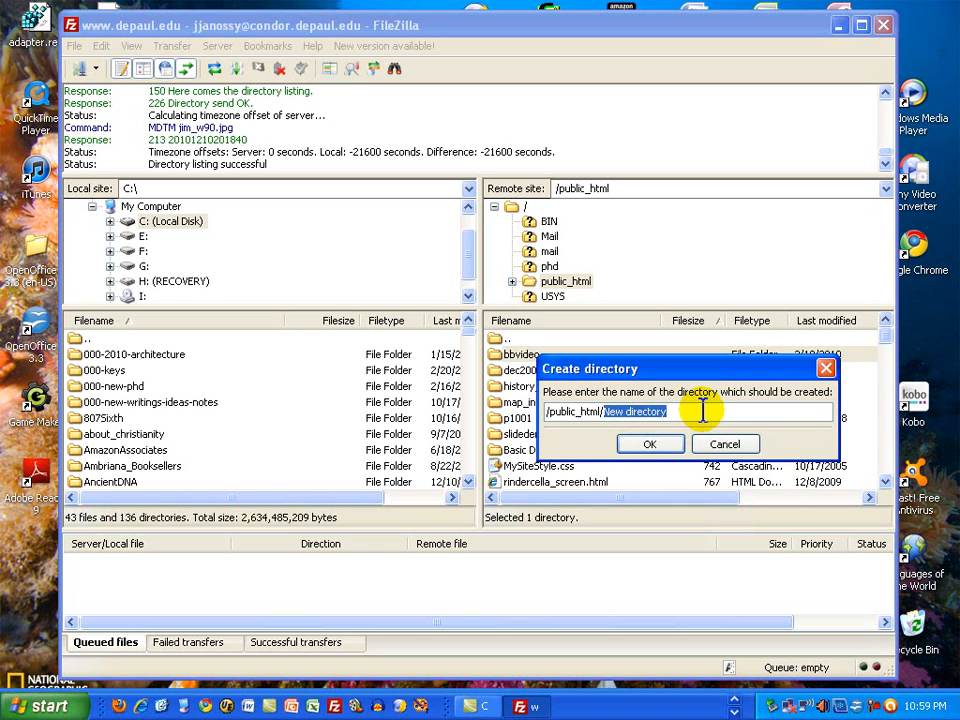
type("my-images")
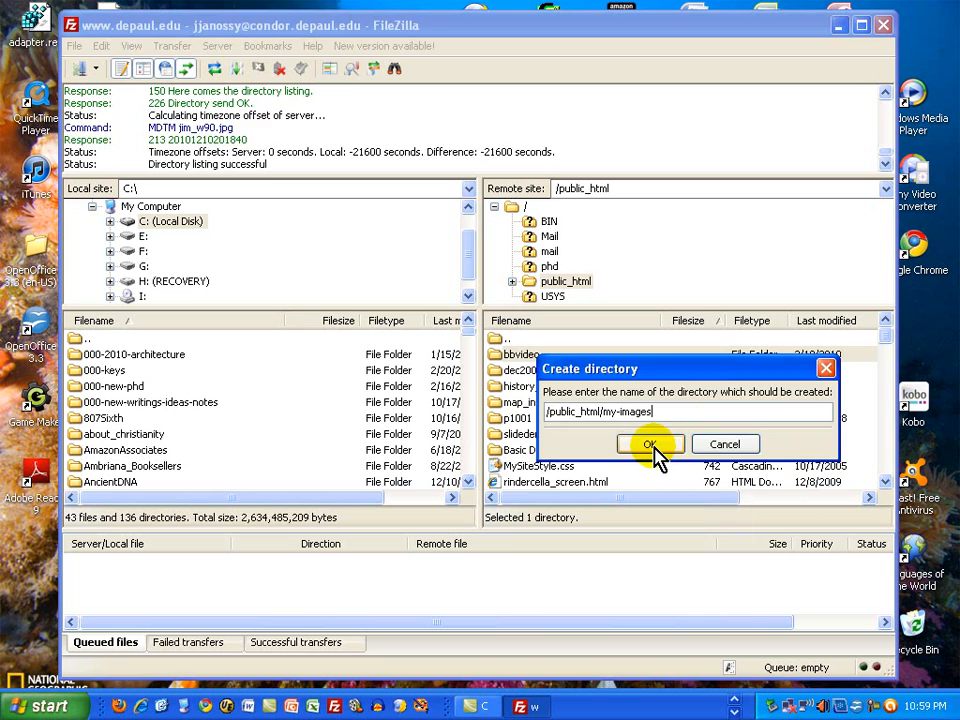
left_click(652, 446)
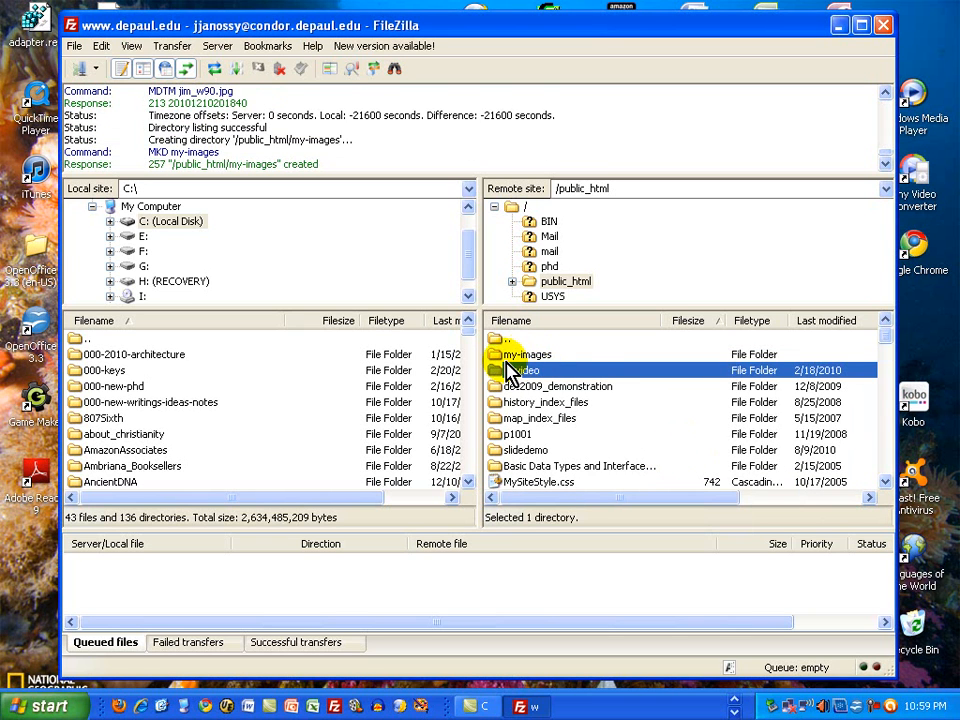
left_click(601, 355)
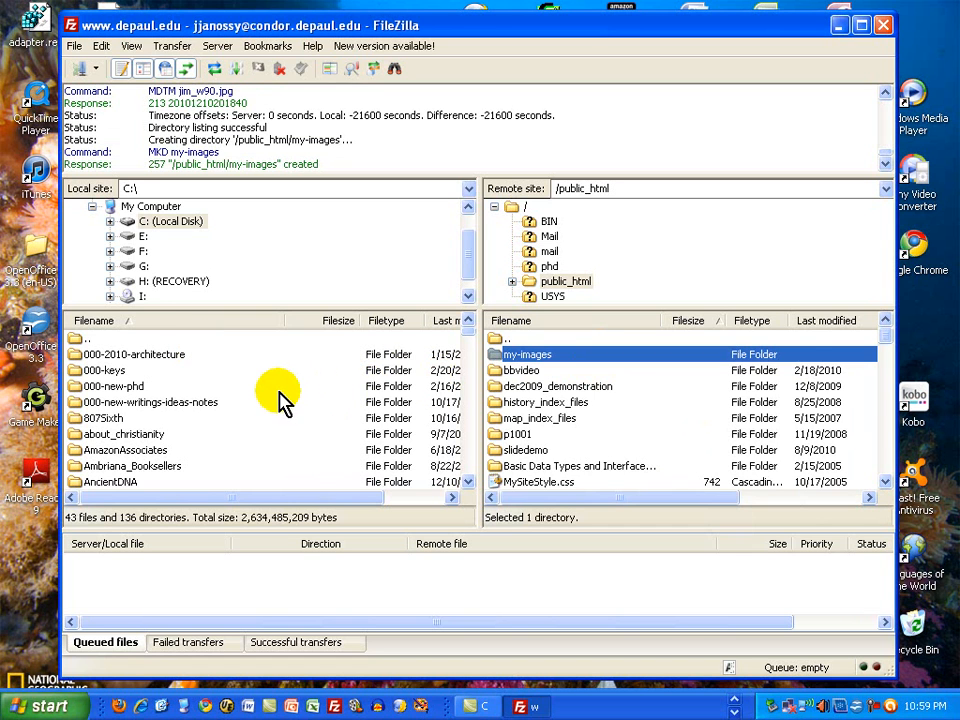
Open the local folder C:\Art\NatGeo and the remote my-images folder for the image transfer
scroll(285, 395, "down", 2)
scroll(421, 375, "up", 2)
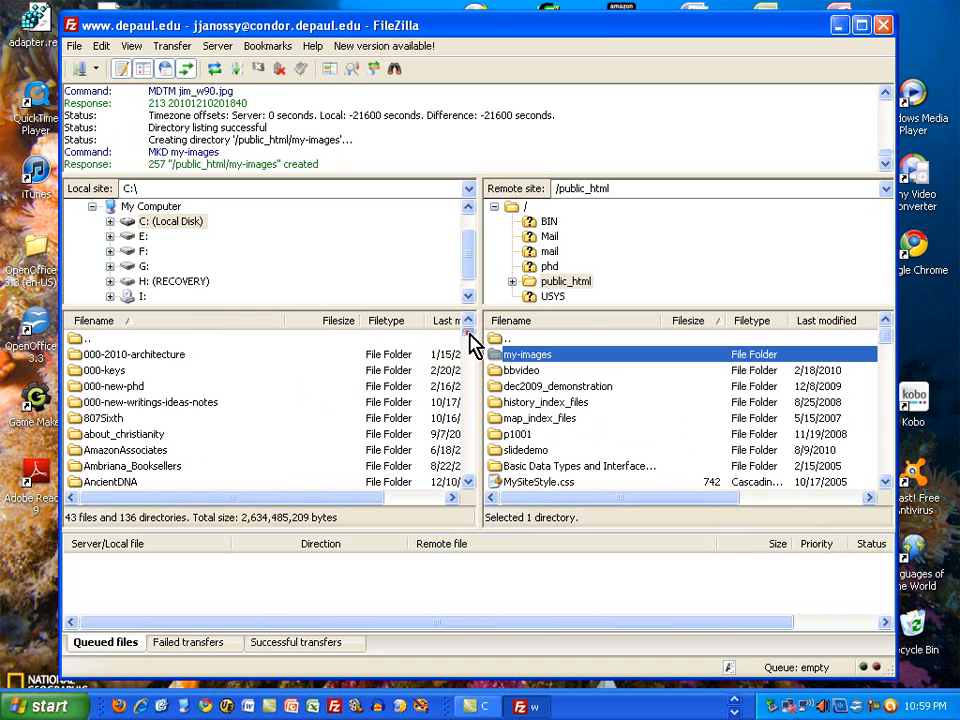
scroll(470, 325, "down", 5)
left_click(100, 418)
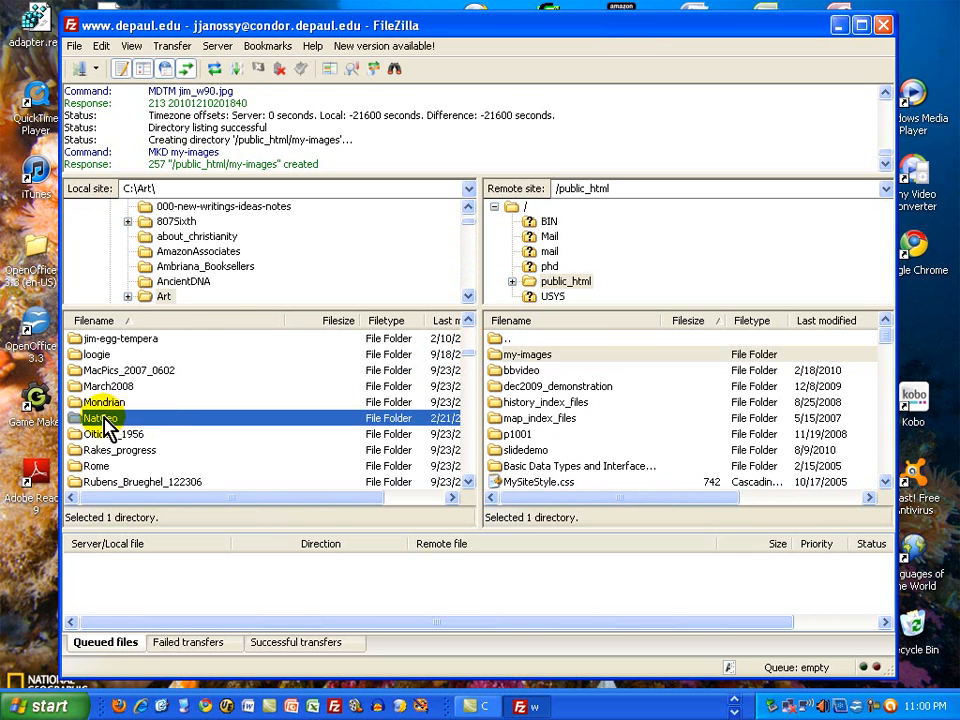
double_click(166, 420)
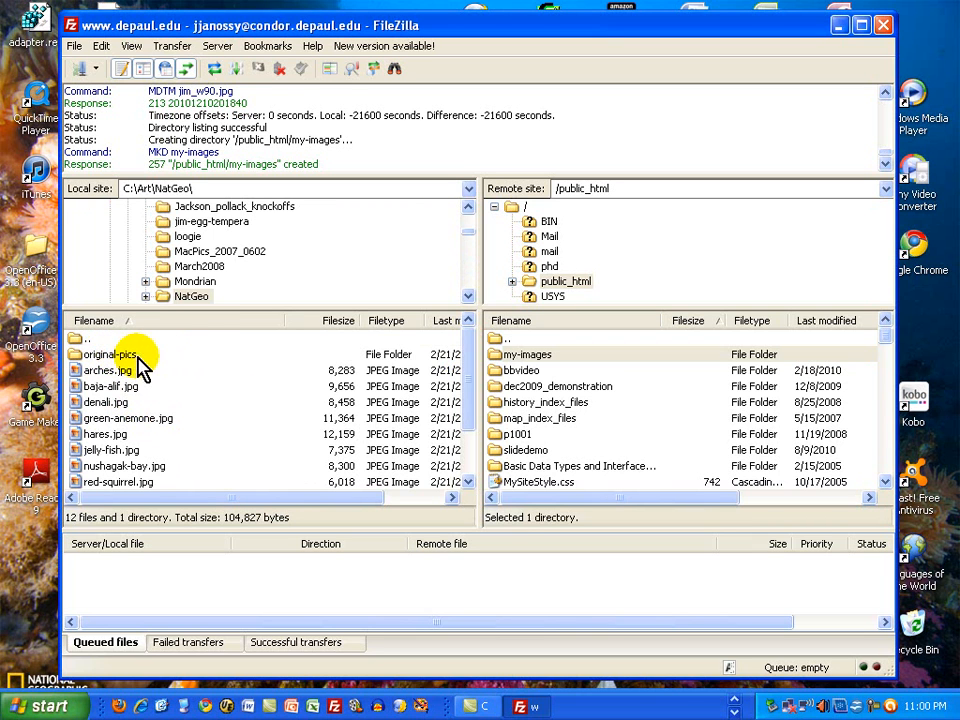
scroll(259, 375, "down", 1)
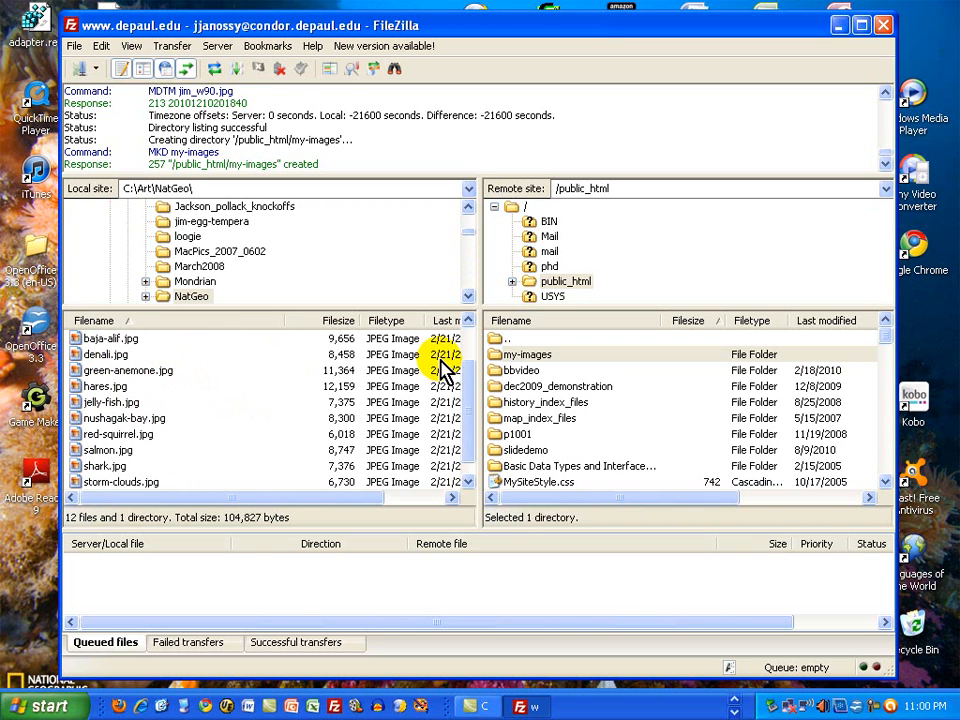
scroll(458, 372, "up", 1)
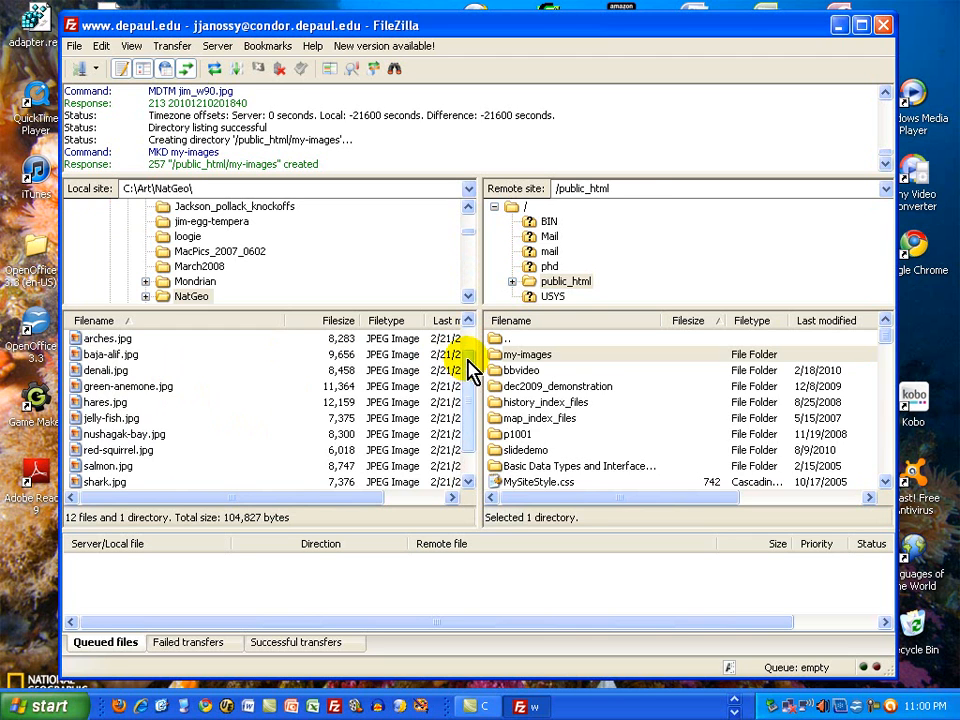
scroll(470, 368, "up", 1)
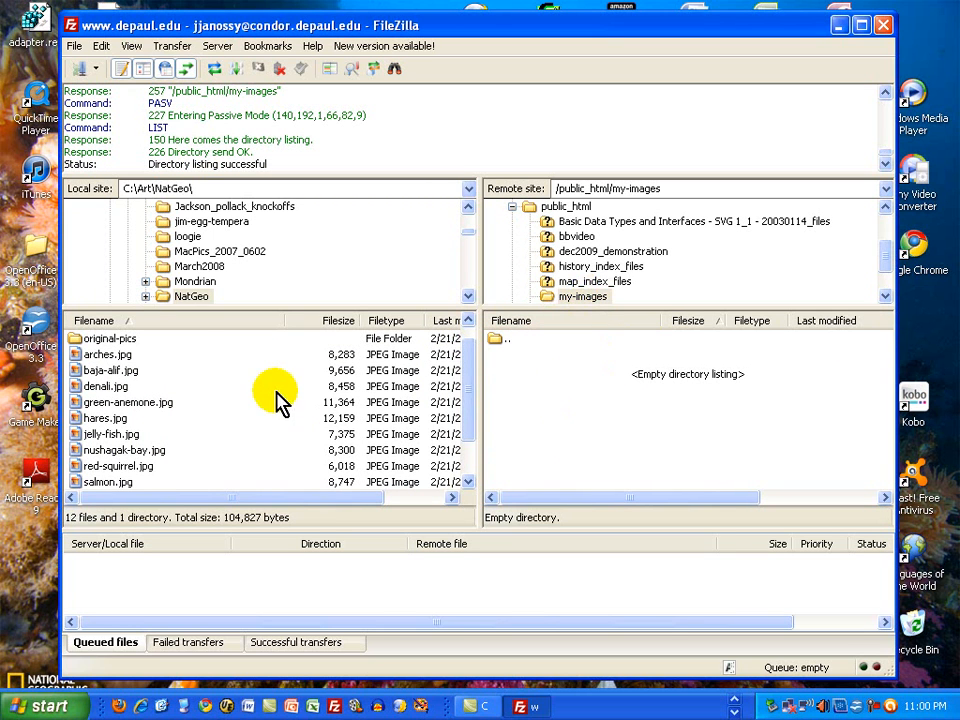
Upload arches.jpg, baja-alif.jpg, denali.jpg and green-anemone.jpg one at a time to the remote my-images folder
left_click_drag(392, 358, 572, 371)
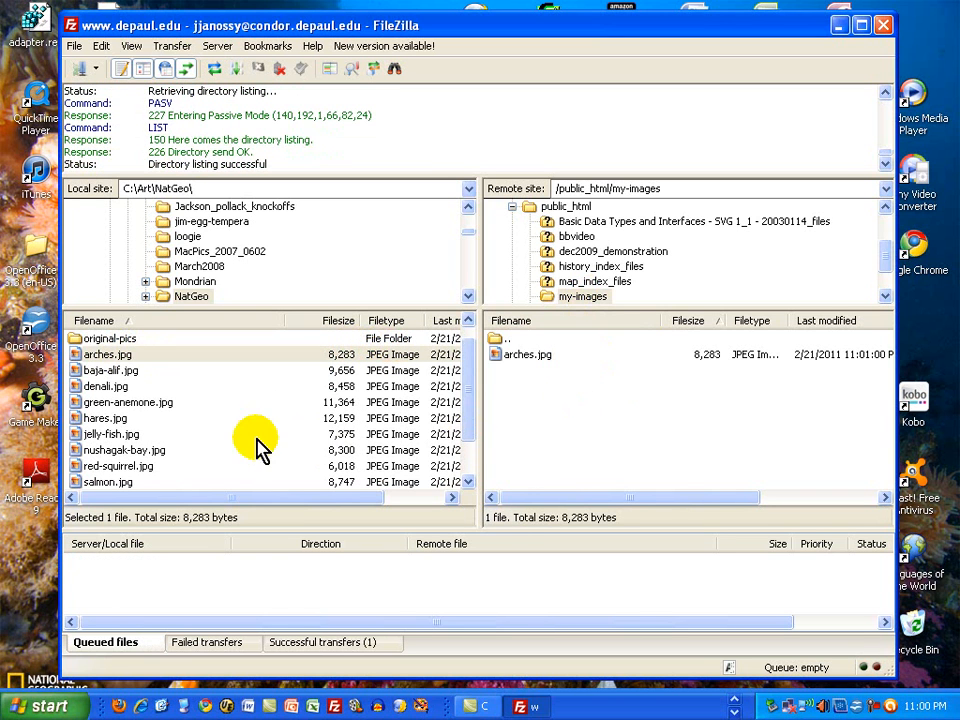
left_click_drag(355, 370, 541, 380)
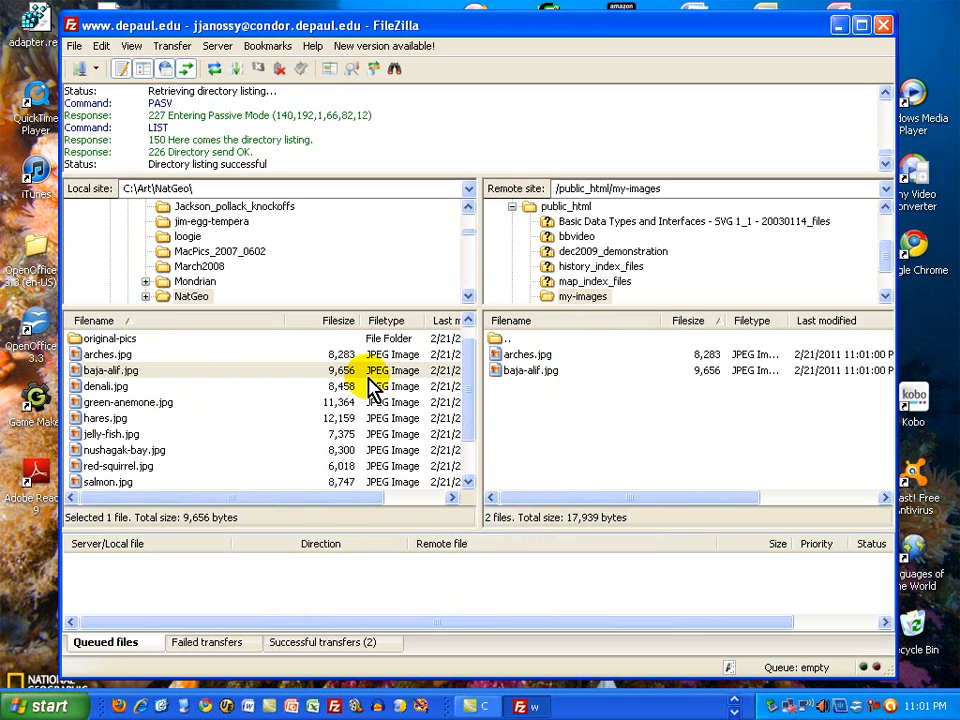
left_click_drag(372, 386, 567, 410)
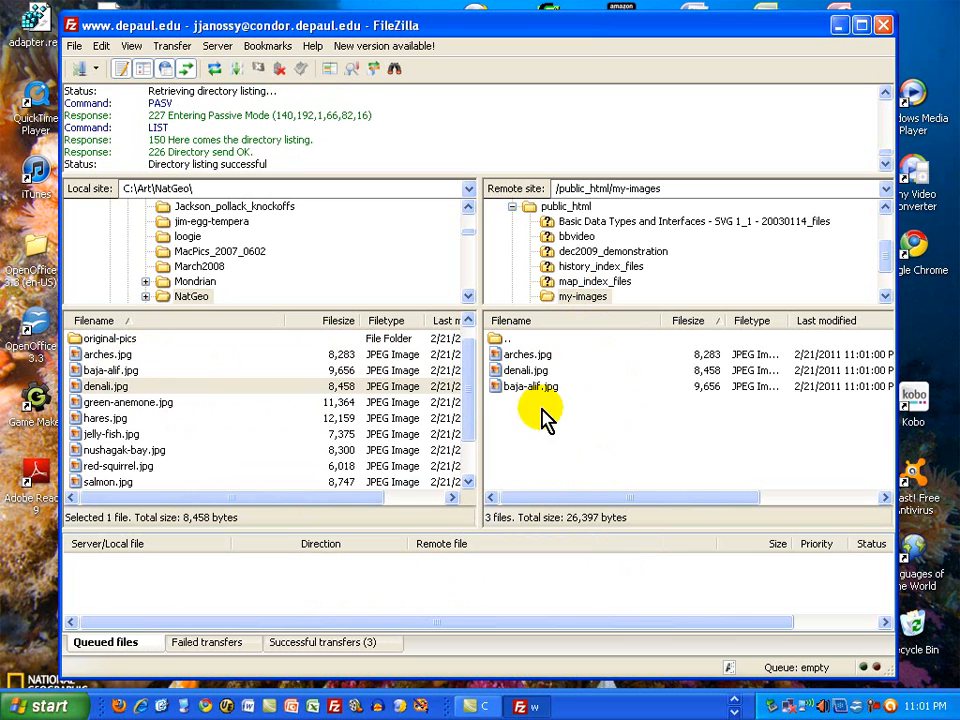
left_click_drag(351, 404, 393, 402)
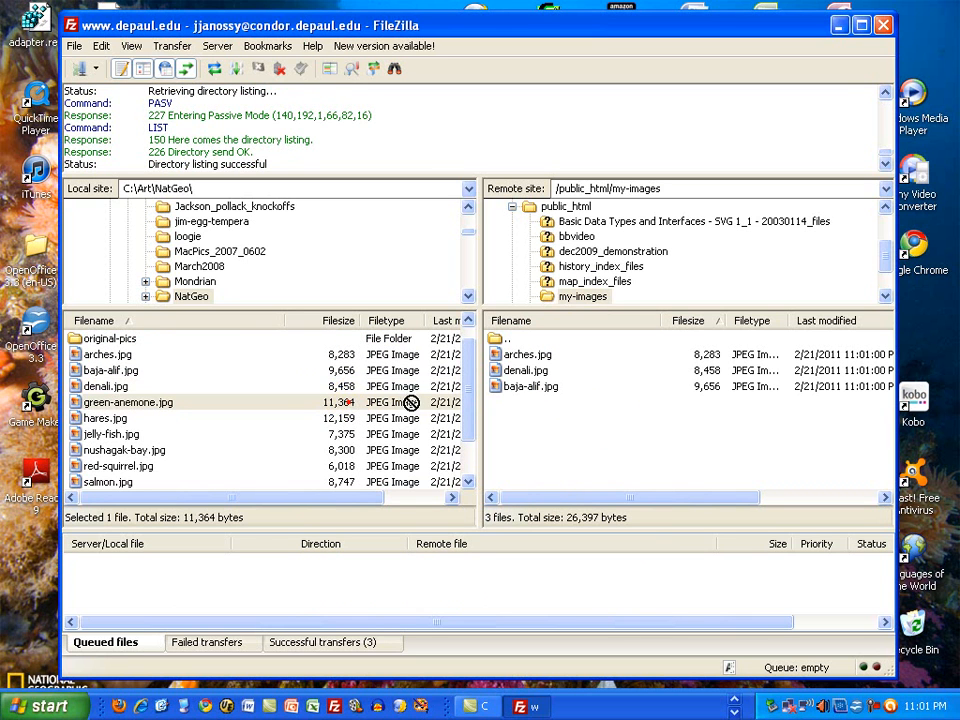
left_click_drag(536, 418, 538, 410)
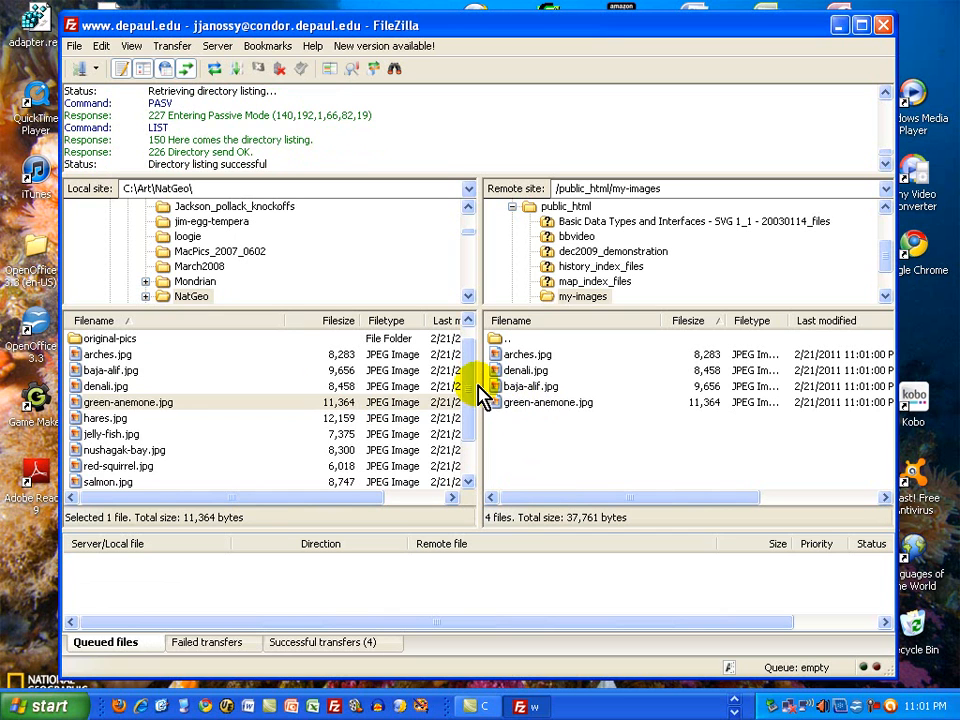
Upload all remaining NatGeo images, from hares.jpg through towers.jpg, together to the remote my-images folder
left_click_drag(474, 393, 476, 420)
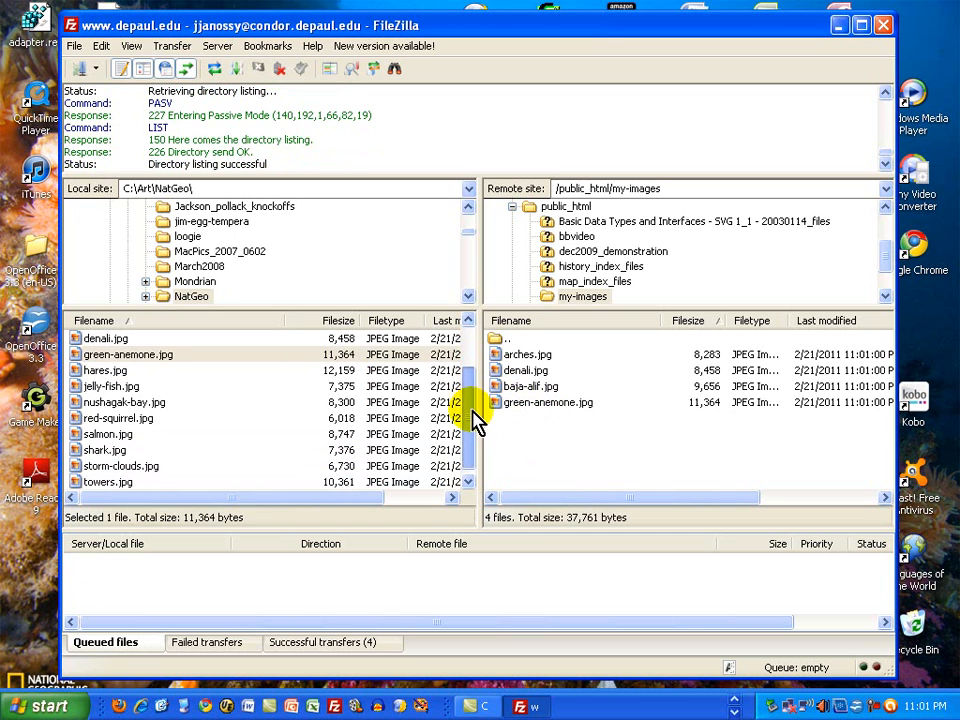
left_click(90, 371)
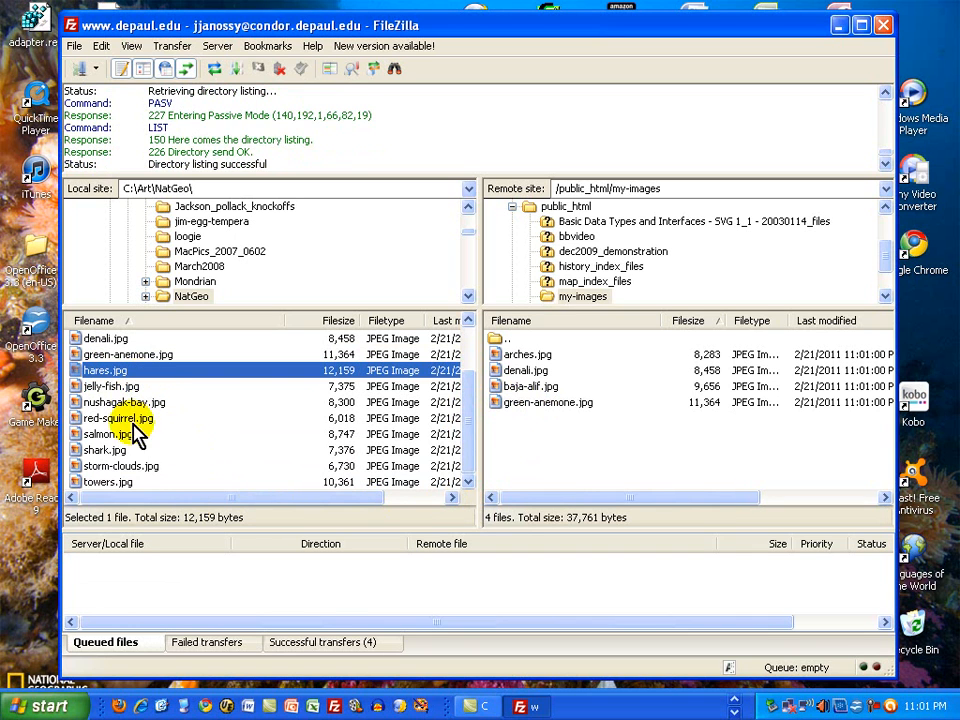
left_click(127, 482, "shift")
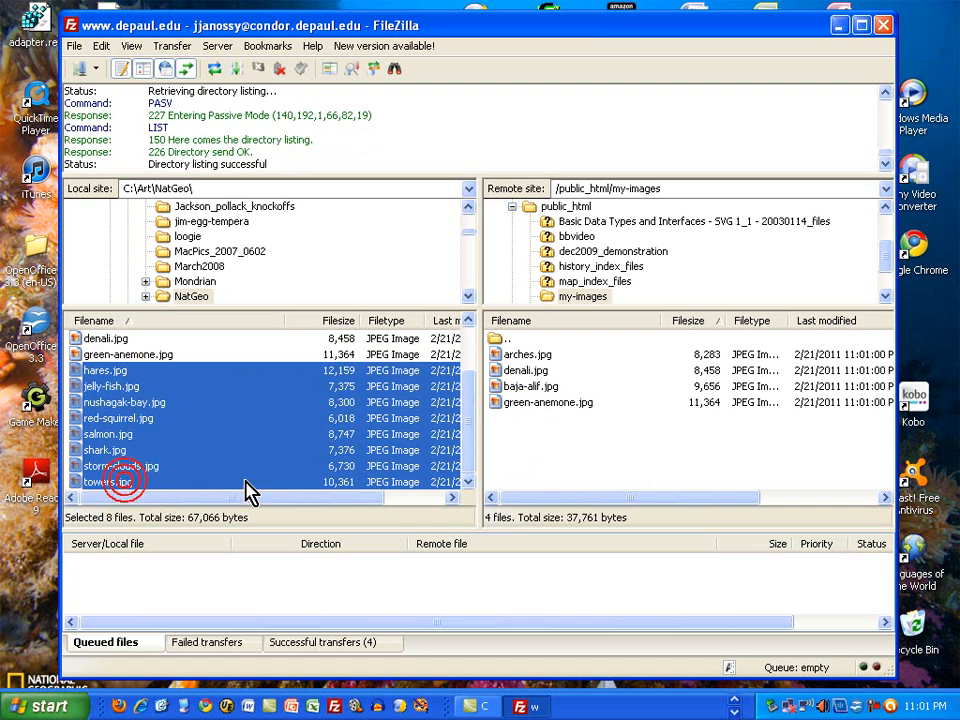
left_click_drag(465, 447, 529, 446)
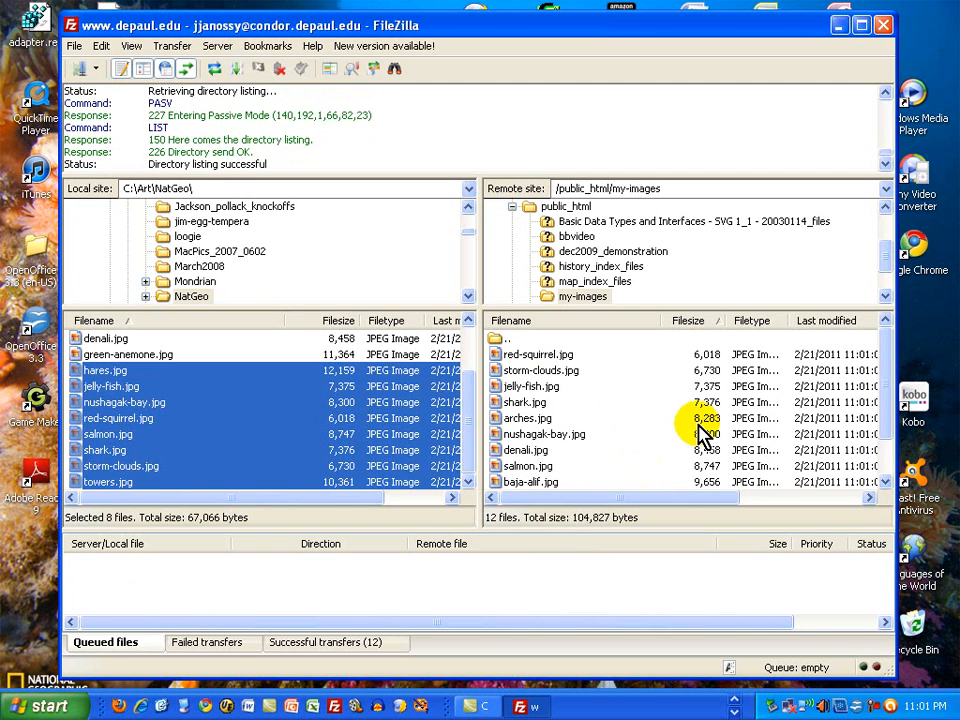
Check the uploaded files in the remote my-images folder against the local NatGeo images
left_click_drag(887, 407, 888, 440)
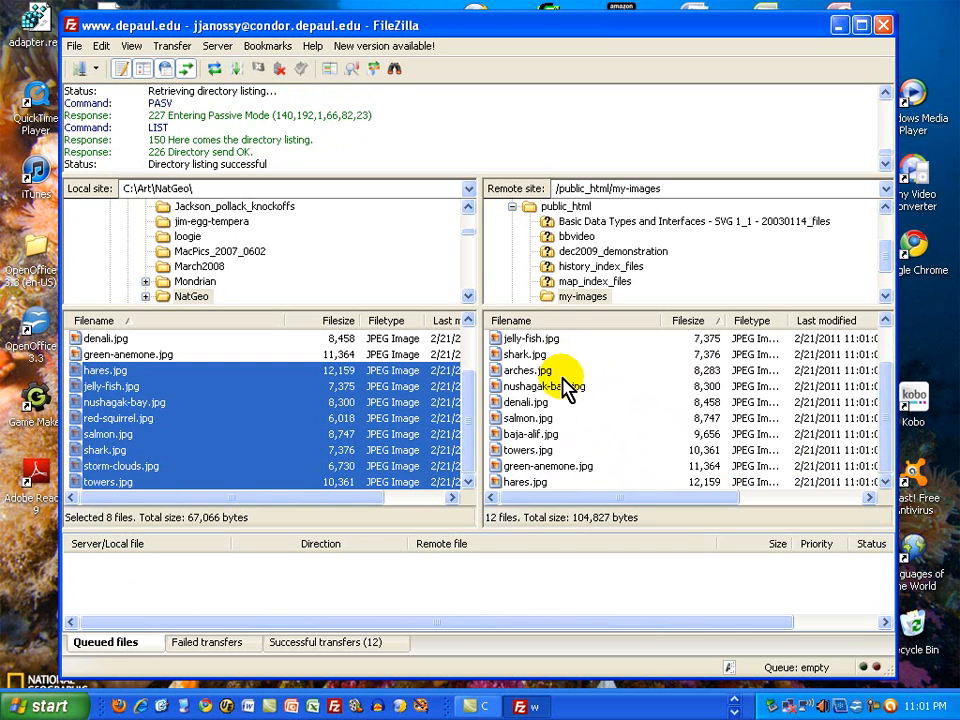
scroll(857, 422, "up", 1)
left_click(221, 354)
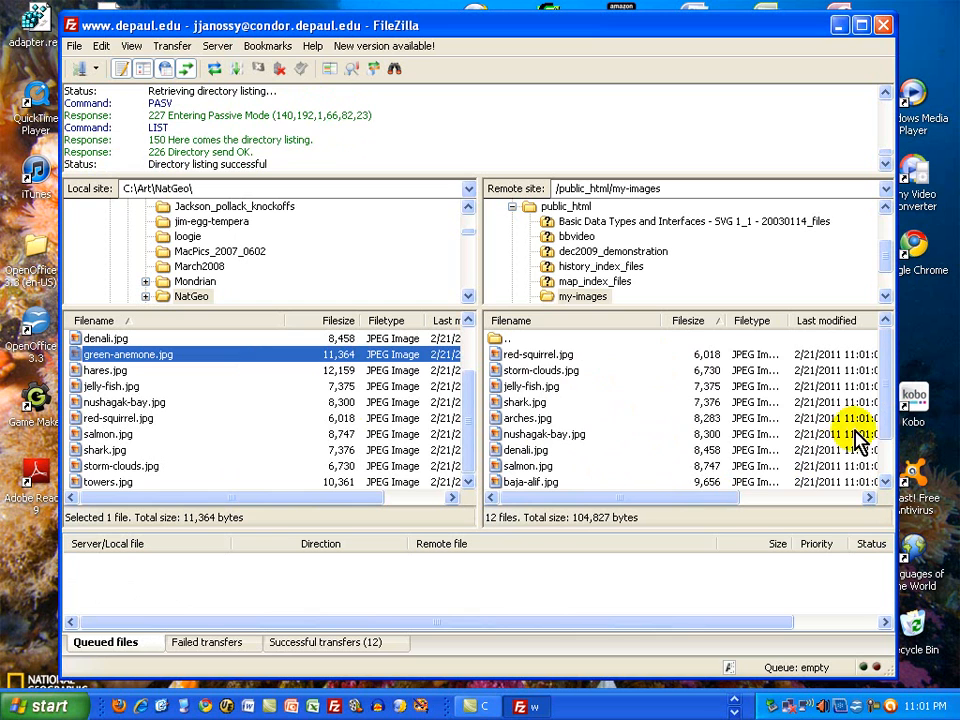
left_click_drag(882, 390, 890, 440)
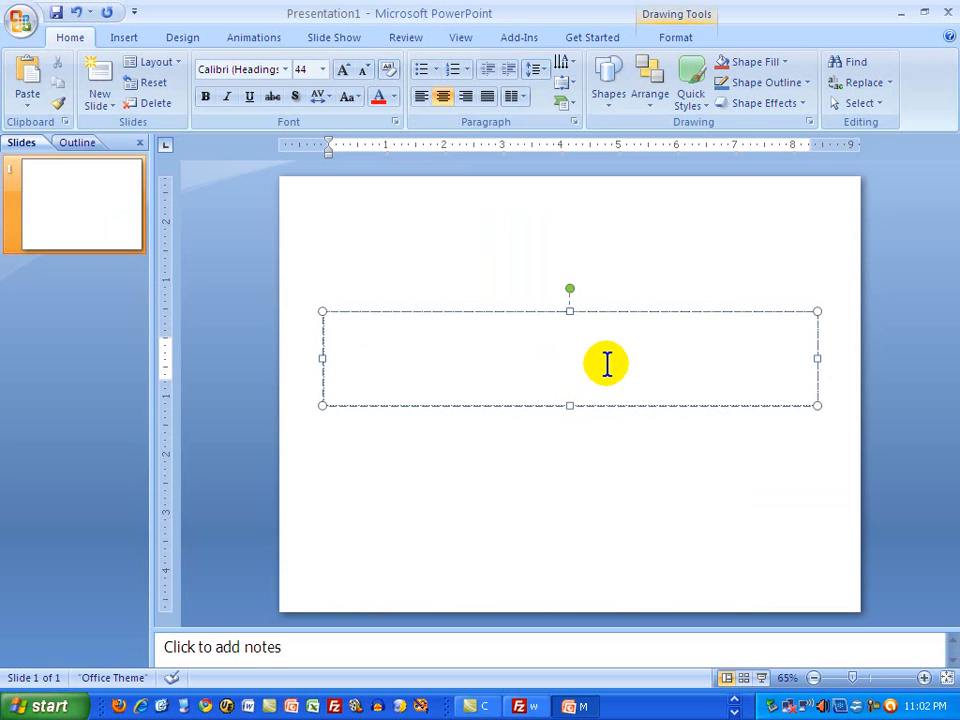
type("htt")
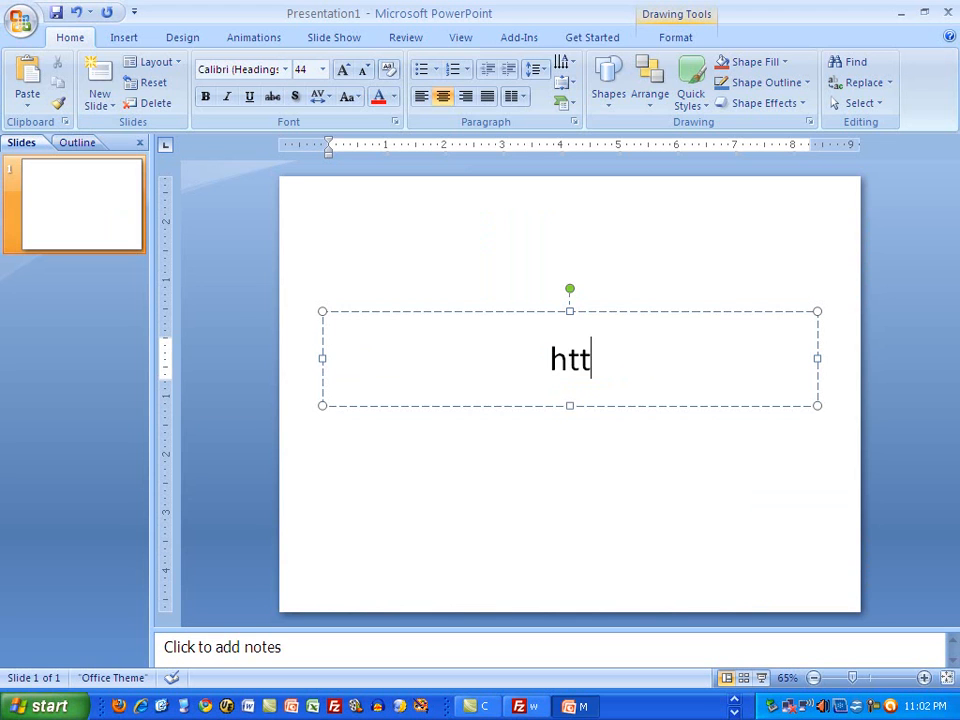
type("p://")
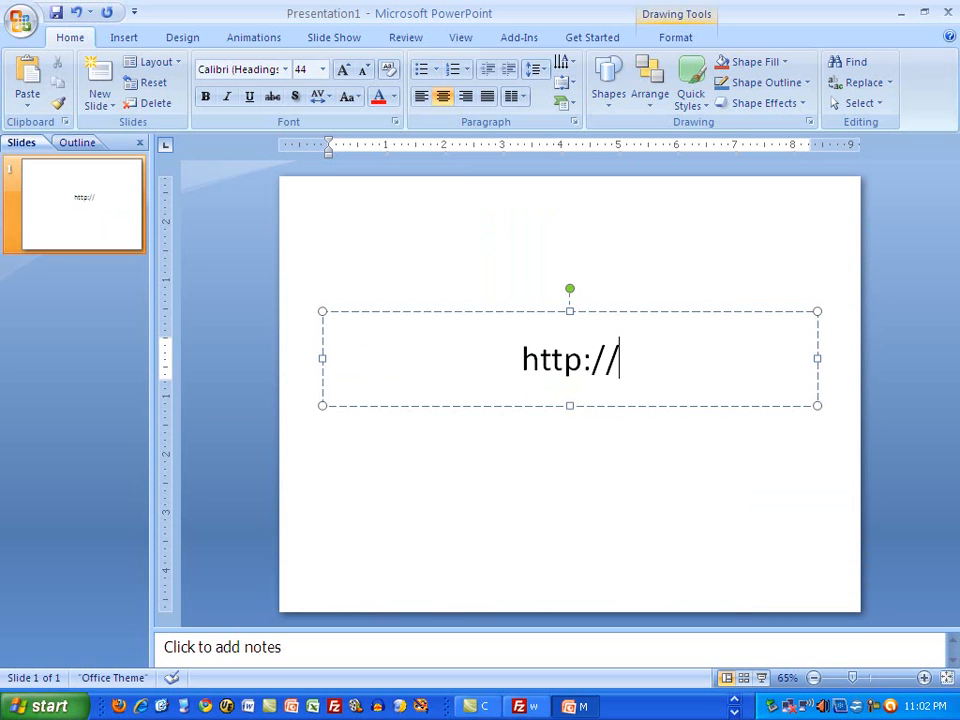
type("www.depaul.edu")
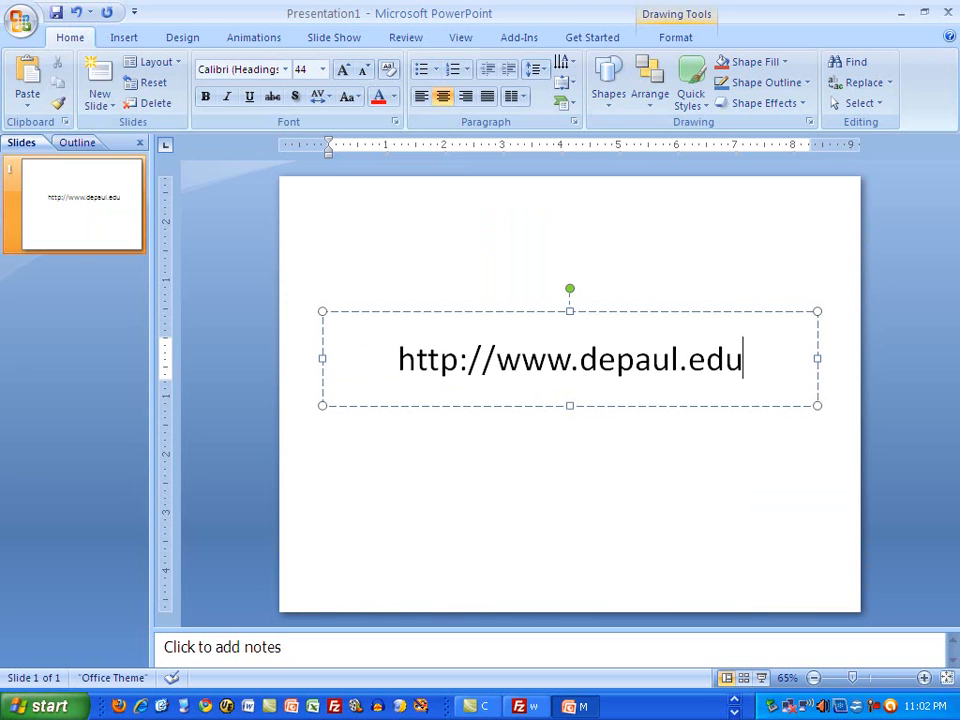